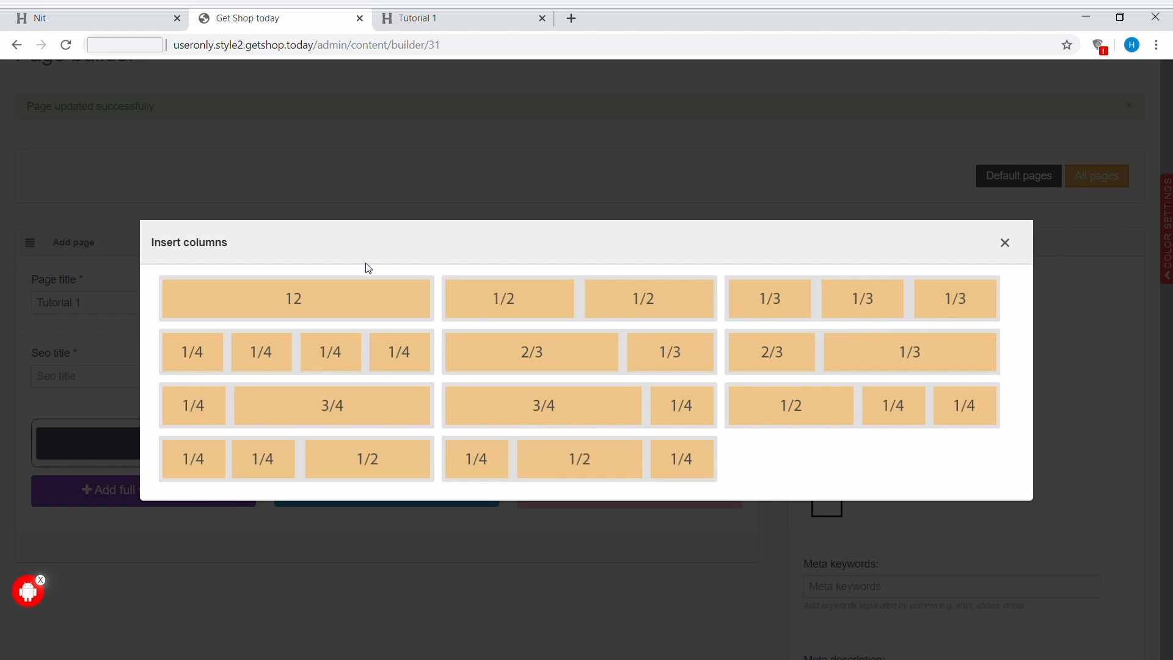
- Insert a full-width single column into the page and start adding a Button module inside it
left_click(348, 295)
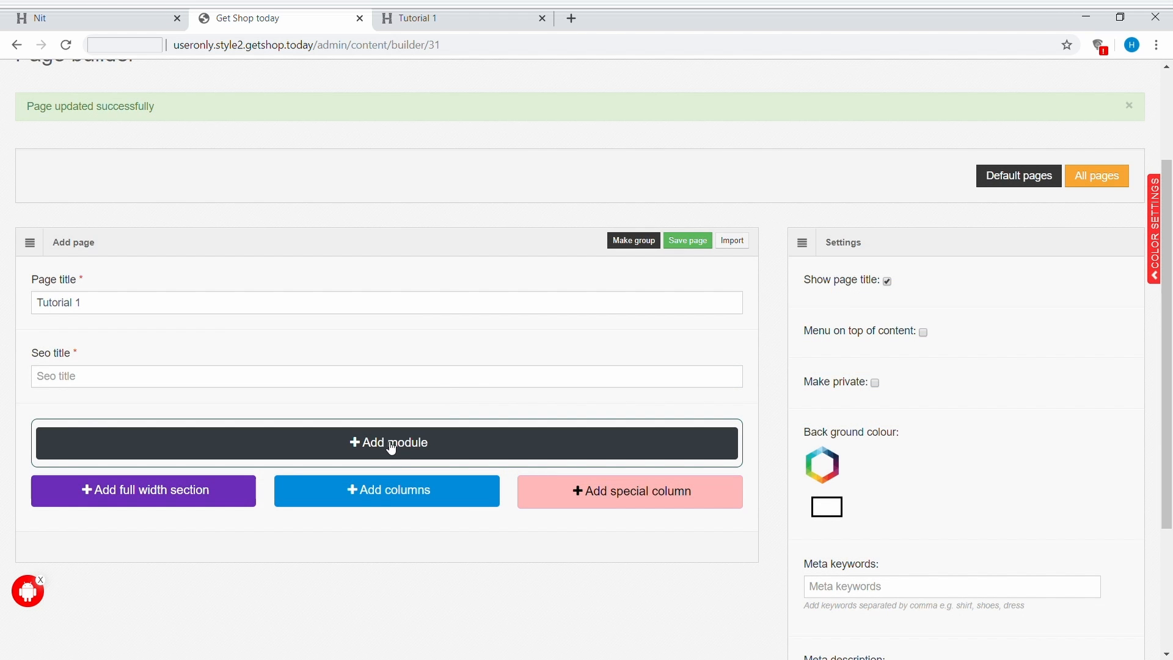
left_click(392, 445)
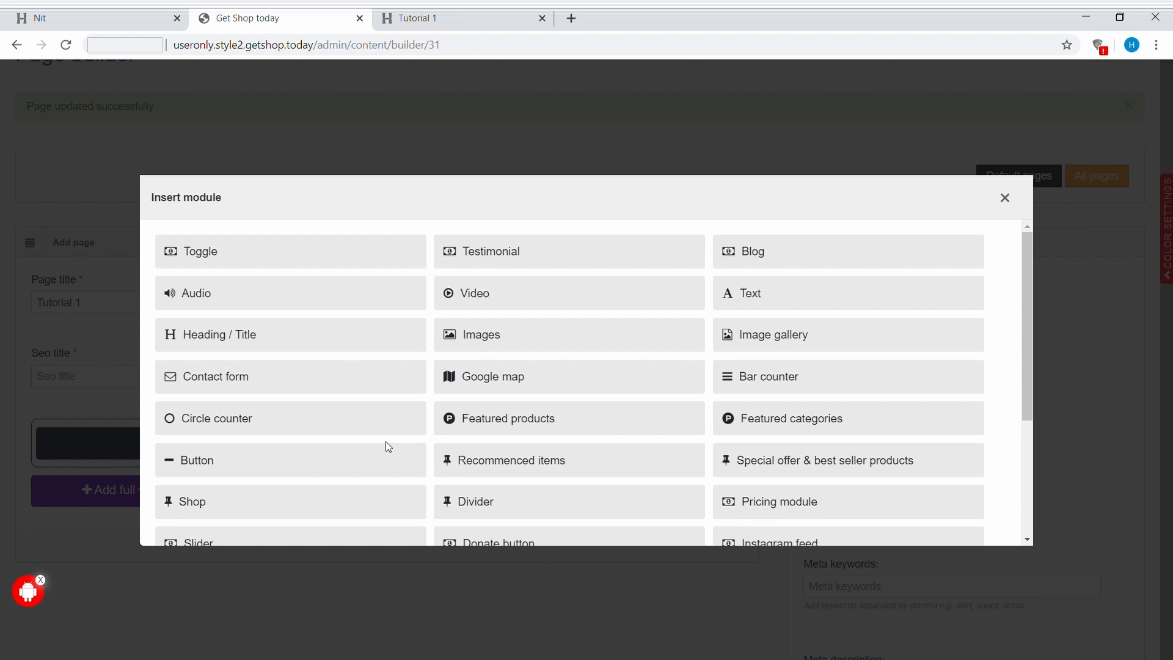
left_click(215, 469)
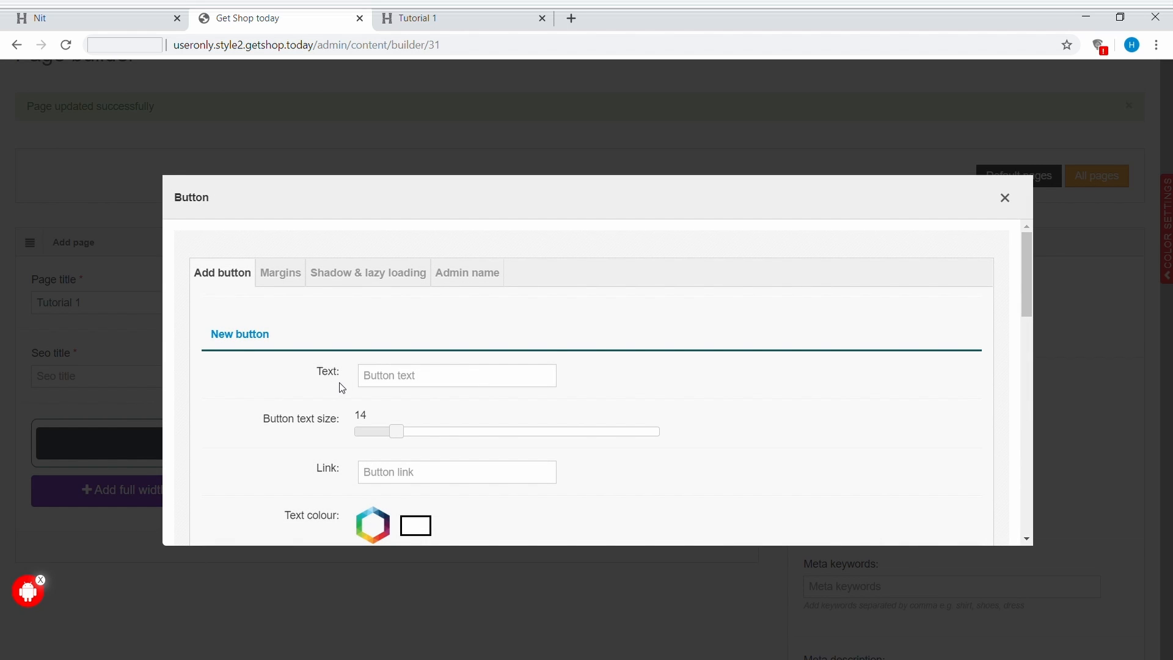
- Set the new button's text to "BUY NOW" and its text size to 20
left_click(429, 385)
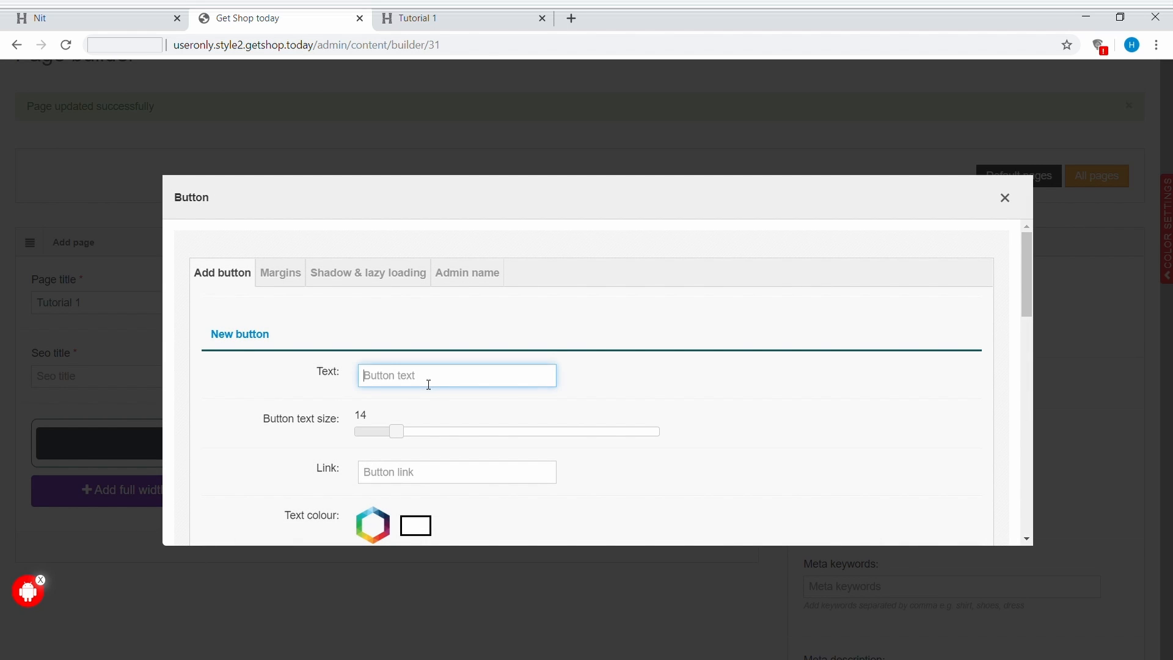
type("BUY NOW")
left_click_drag(397, 440, 590, 472)
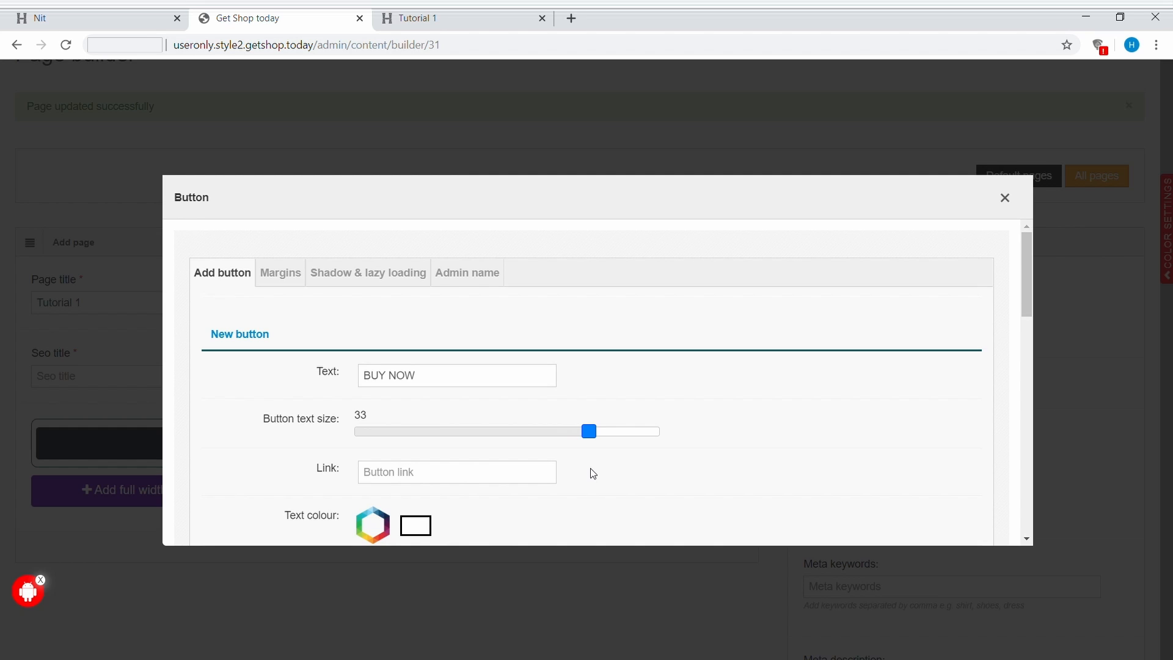
left_click_drag(589, 431, 461, 437)
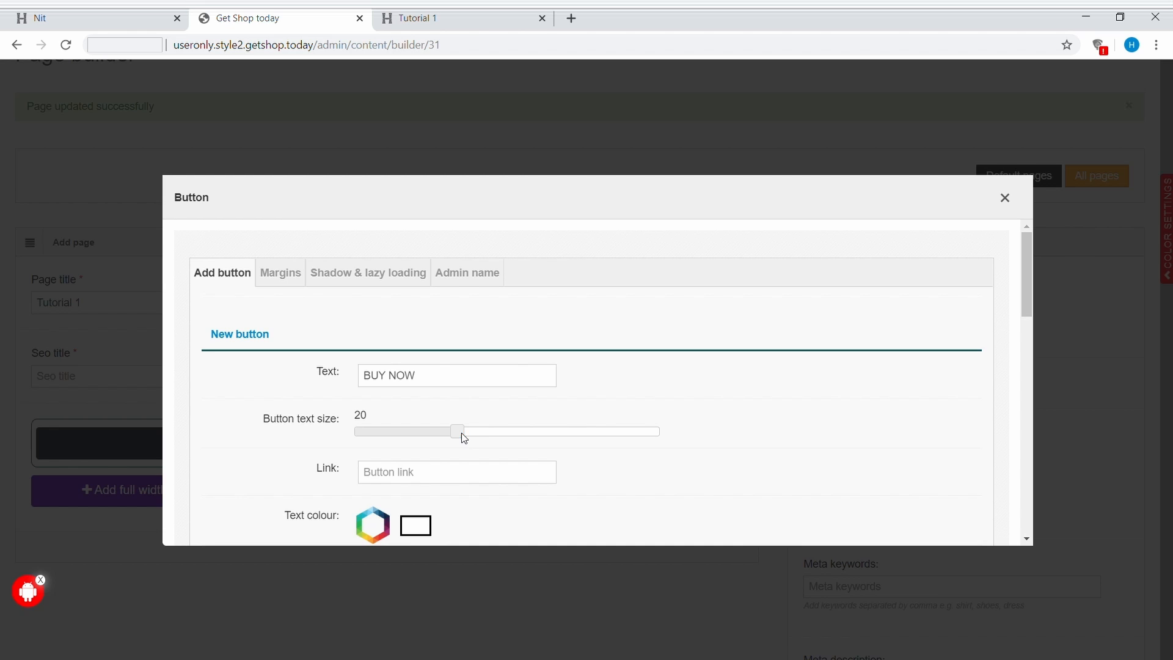
- Style the button with red text, a background opacity of 0.7 and a width of 200
scroll(572, 438, "down", 2)
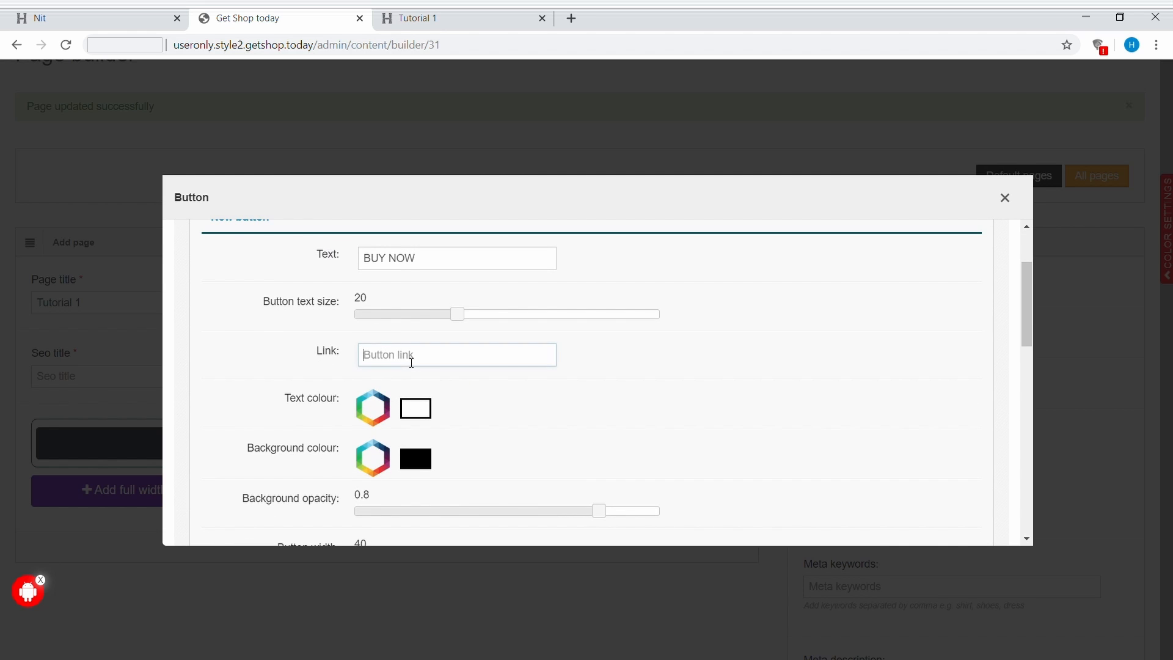
left_click(412, 363)
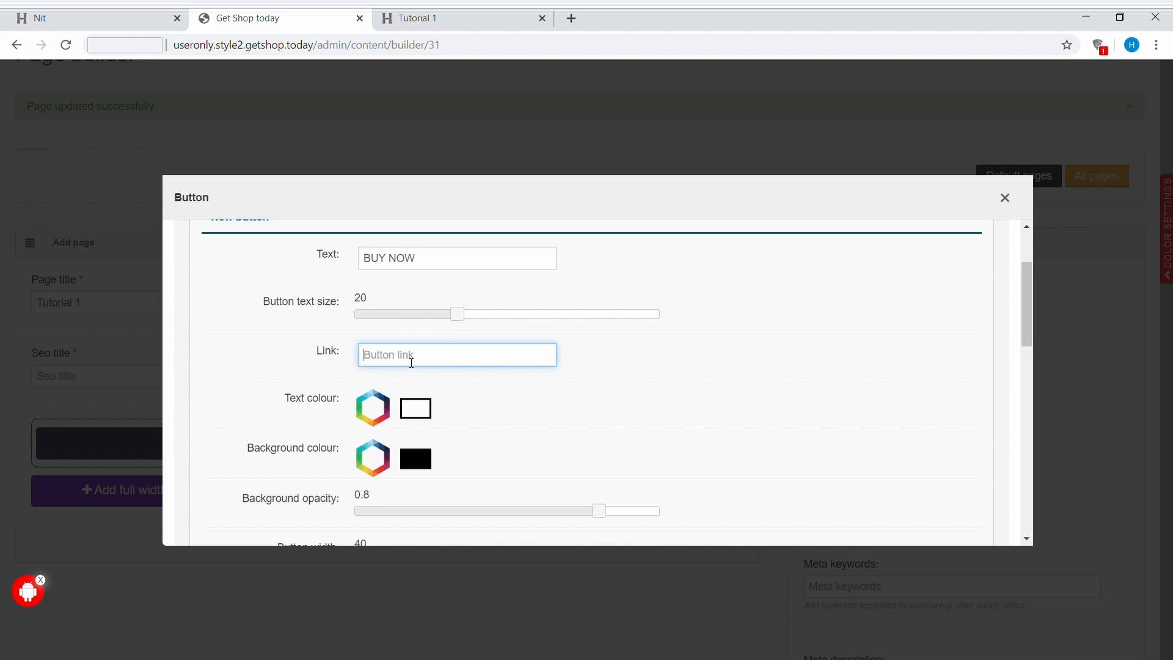
scroll(412, 362, "down", 1)
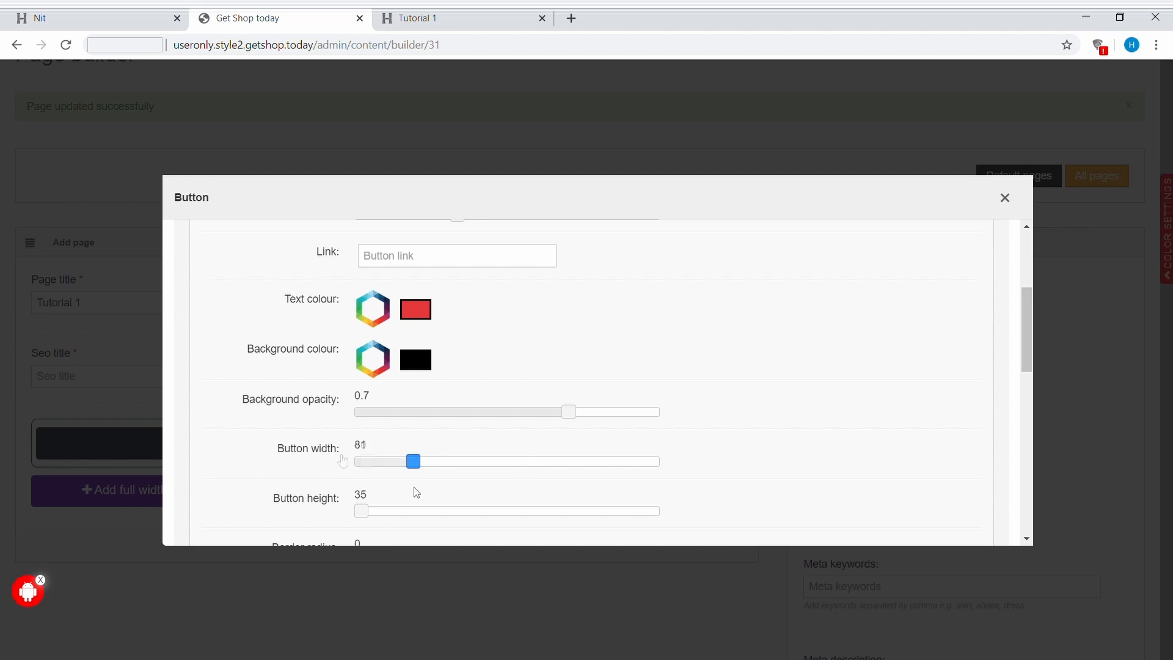
left_click_drag(411, 490, 489, 472)
left_click_drag(418, 465, 508, 467)
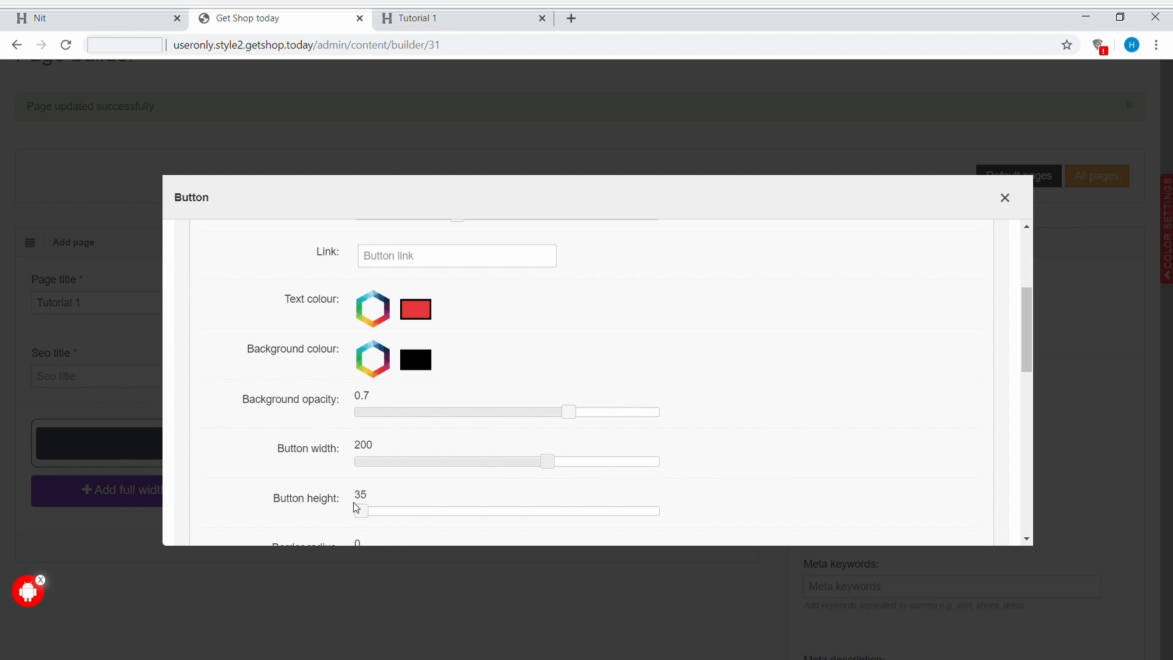
- Set the button height to 57
scroll(397, 485, "down", 2)
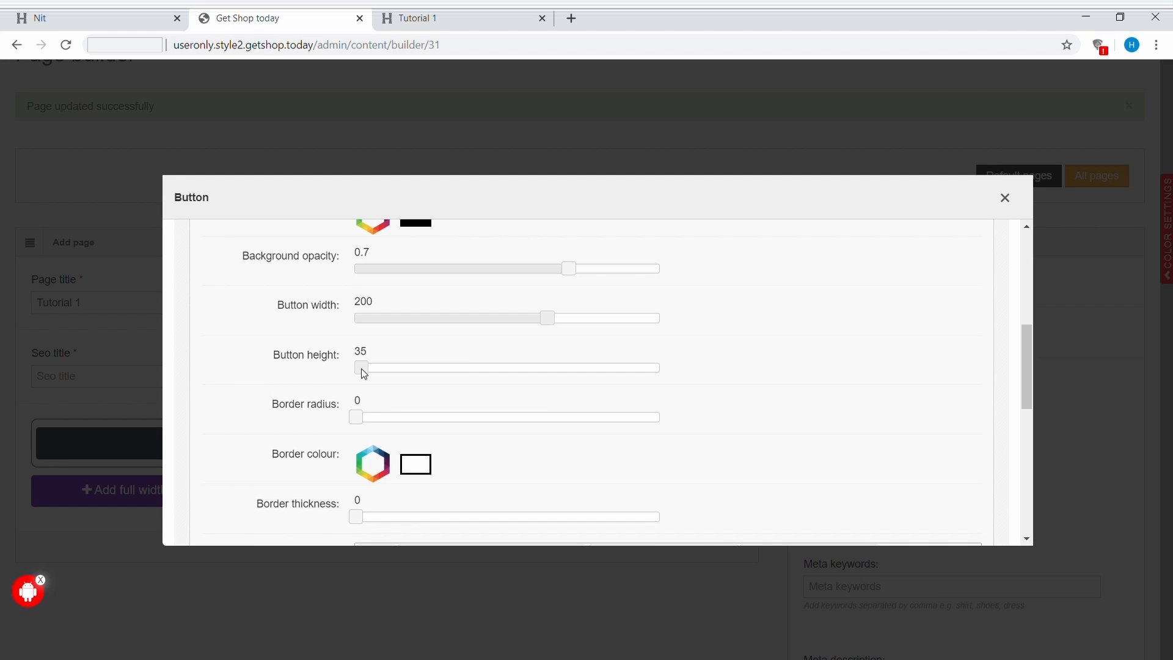
left_click_drag(364, 373, 391, 371)
key("Left")
scroll(318, 474, "down", 1)
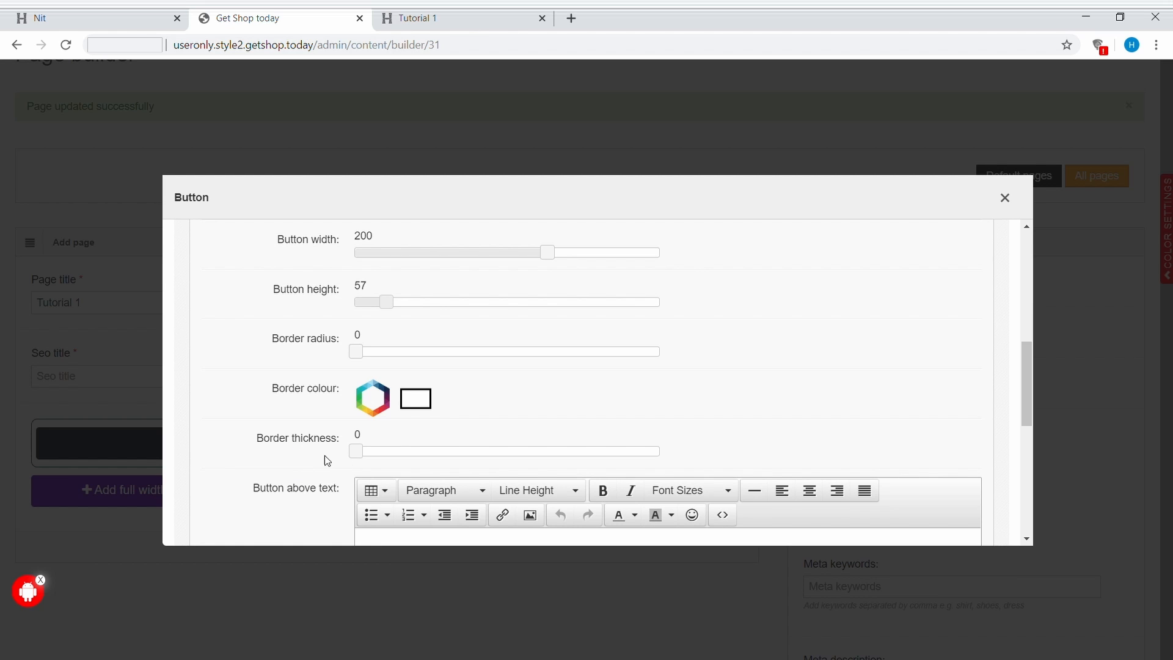
- Add a centred "Hello World" heading above the button and copy it into the text under the button
scroll(322, 464, "down", 1)
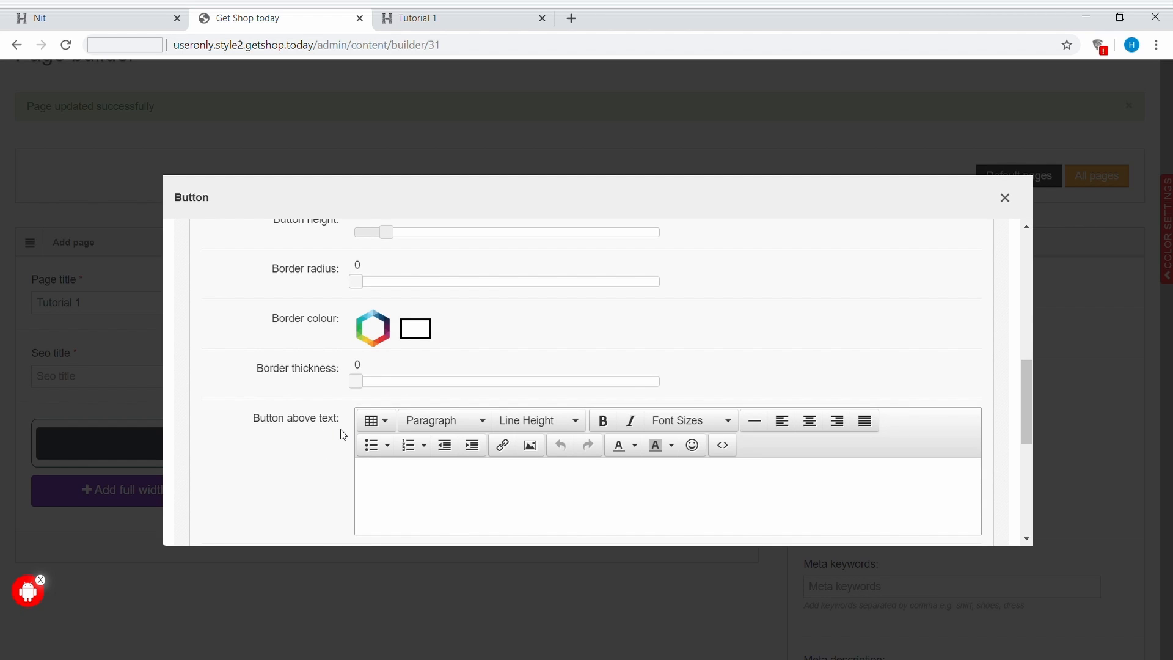
scroll(307, 473, "down", 2)
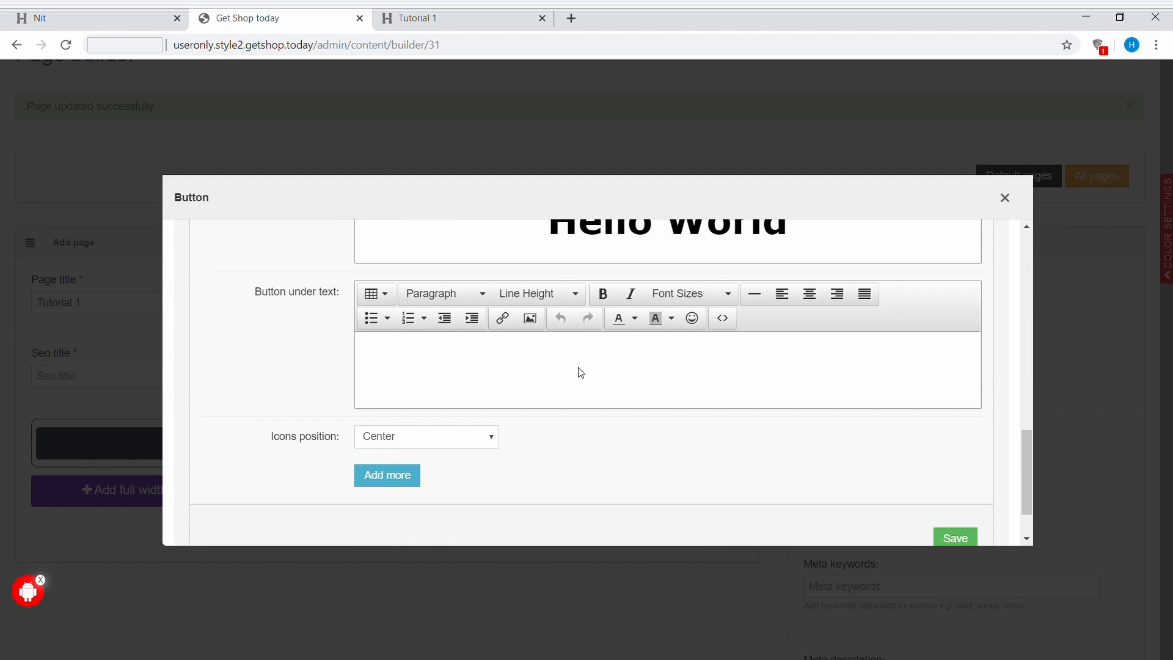
scroll(580, 373, "up", 1)
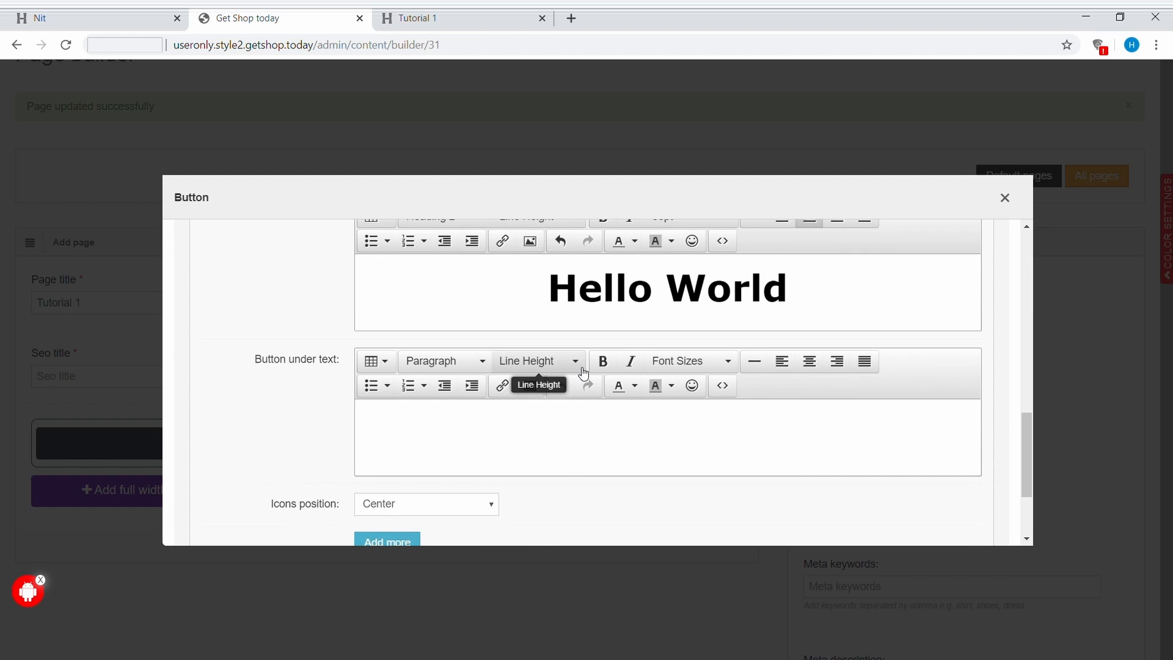
key("shift+Right")
key("shift+End")
key("ctrl+c")
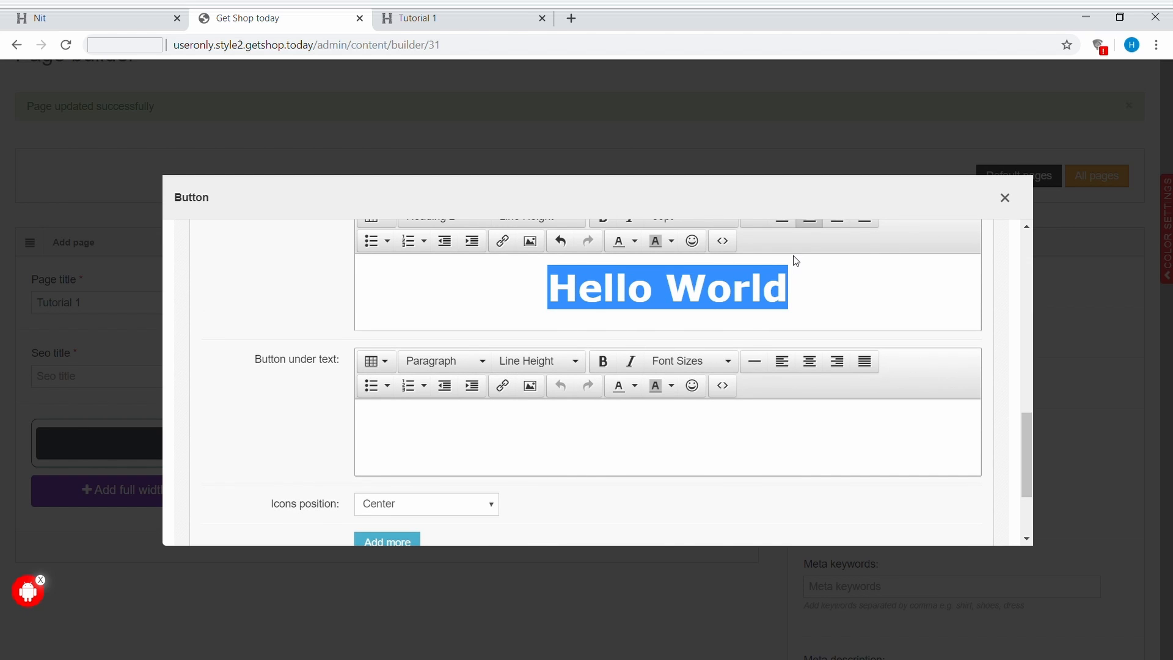
scroll(686, 335, "down", 1)
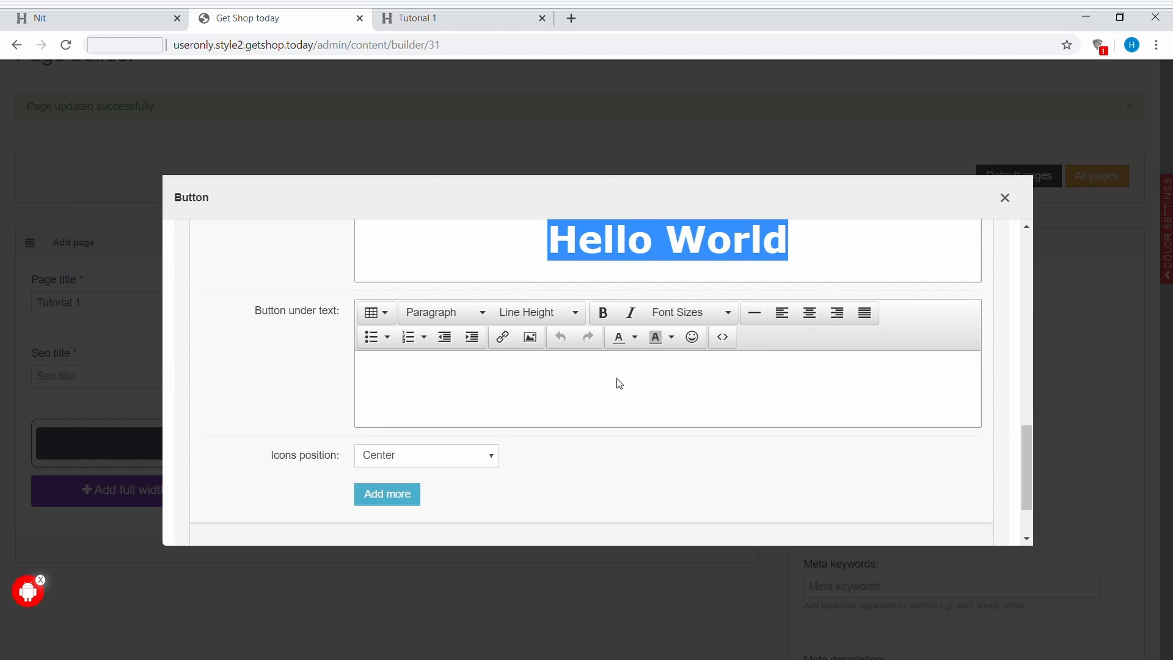
left_click(619, 383)
key("ctrl+v")
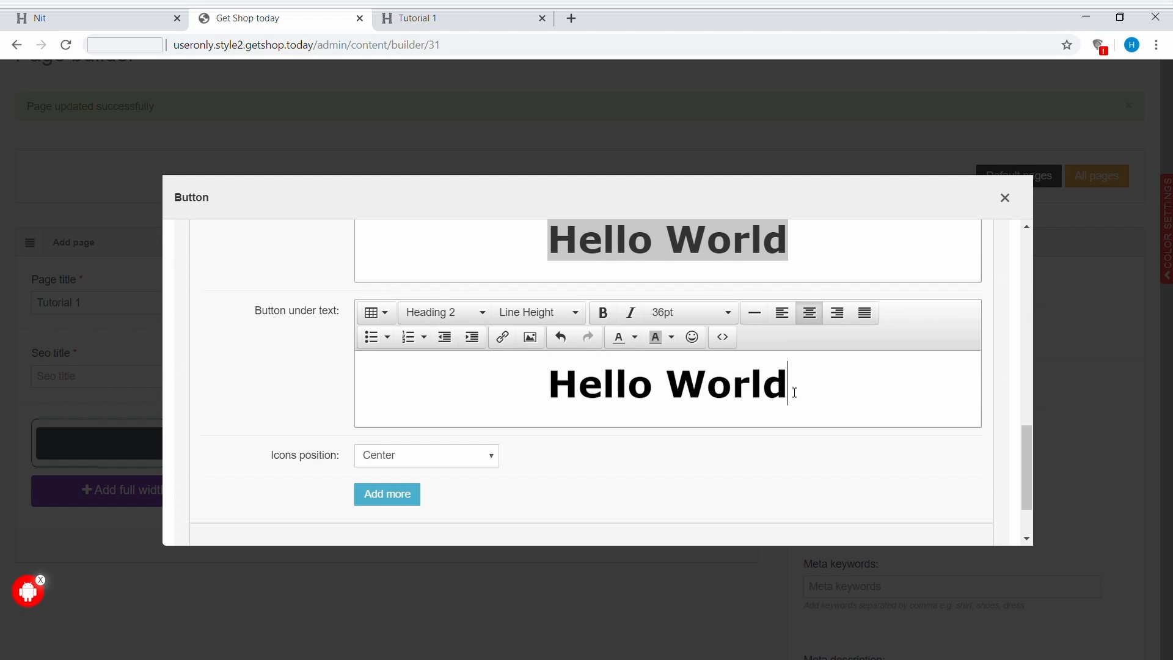
- Set the "Hello World" text under the button to 22pt and the icons position to Center
left_click_drag(796, 392, 547, 391)
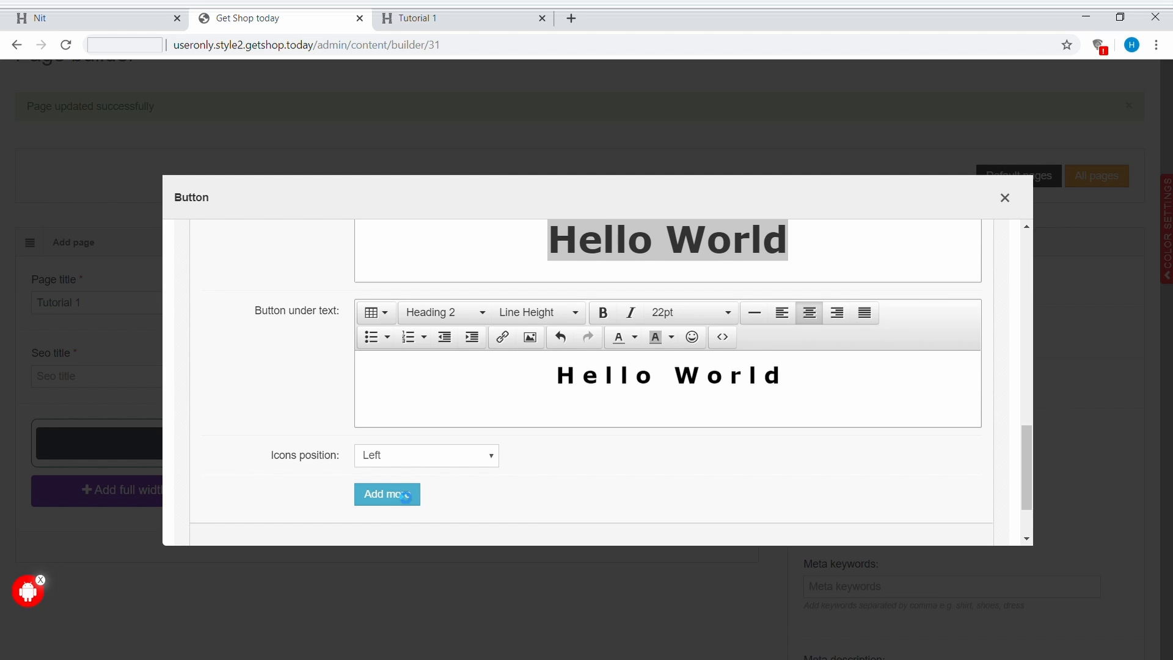
left_click(487, 462)
left_click(431, 501)
left_click(449, 460)
left_click(423, 470)
scroll(495, 485, "down", 2)
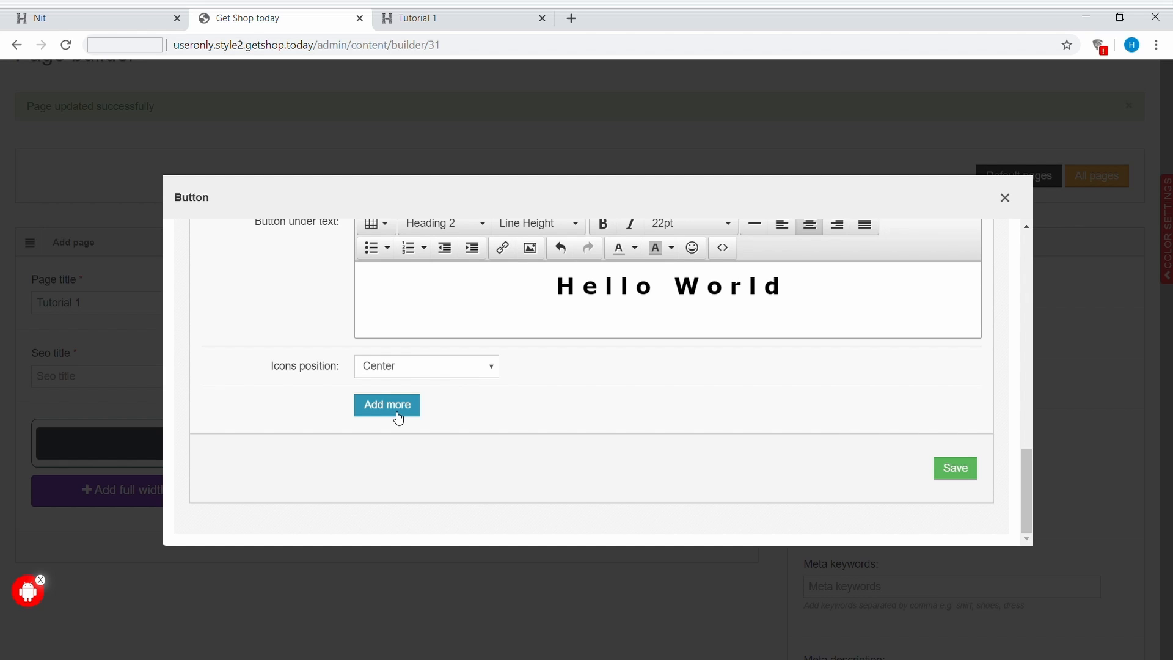
- Save the button module and update the page
left_click(957, 469)
scroll(956, 474, "down", 3)
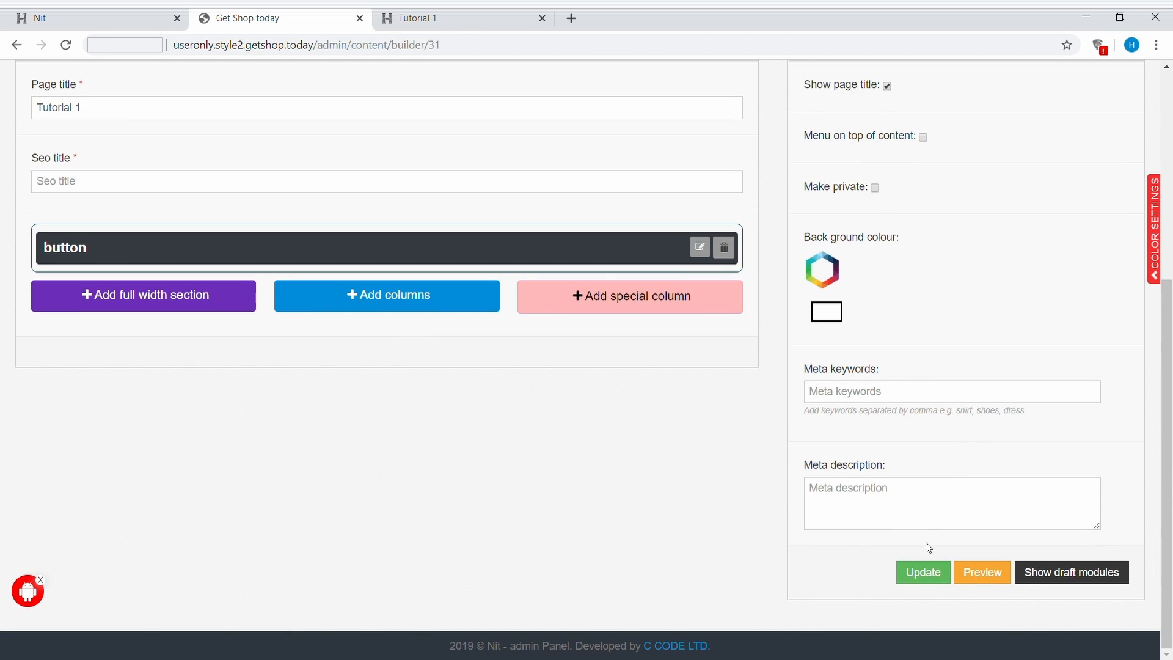
left_click(930, 574)
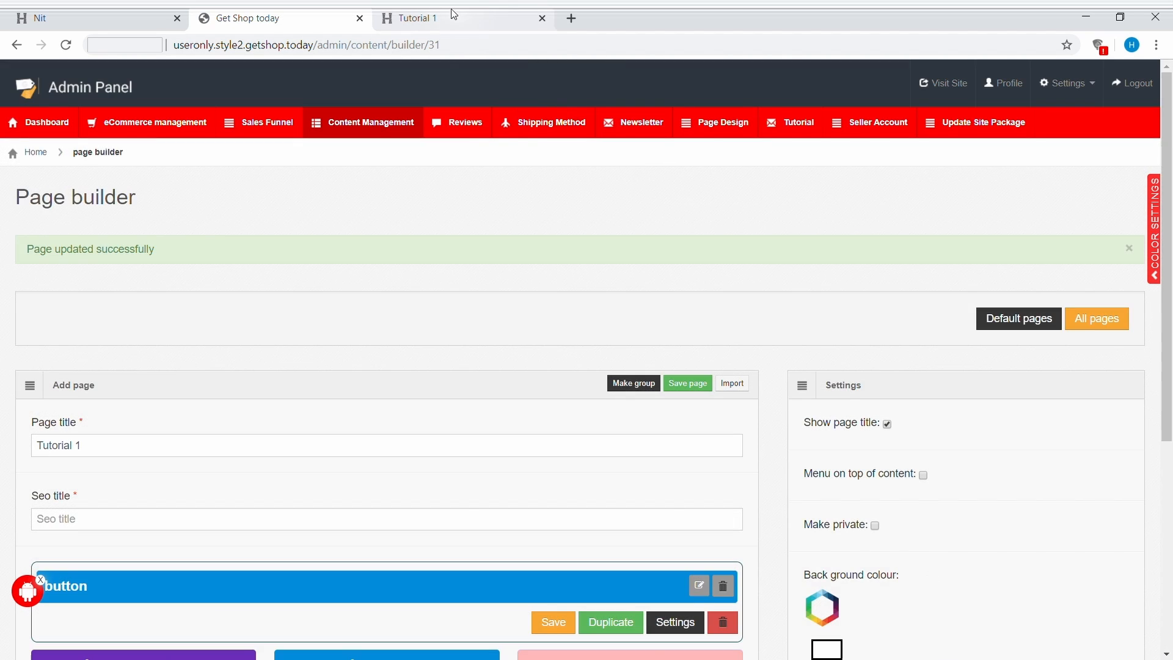
- Reload the published Tutorial 1 page to check the button's appearance, and return to the page builder
left_click(450, 18)
left_click(66, 44)
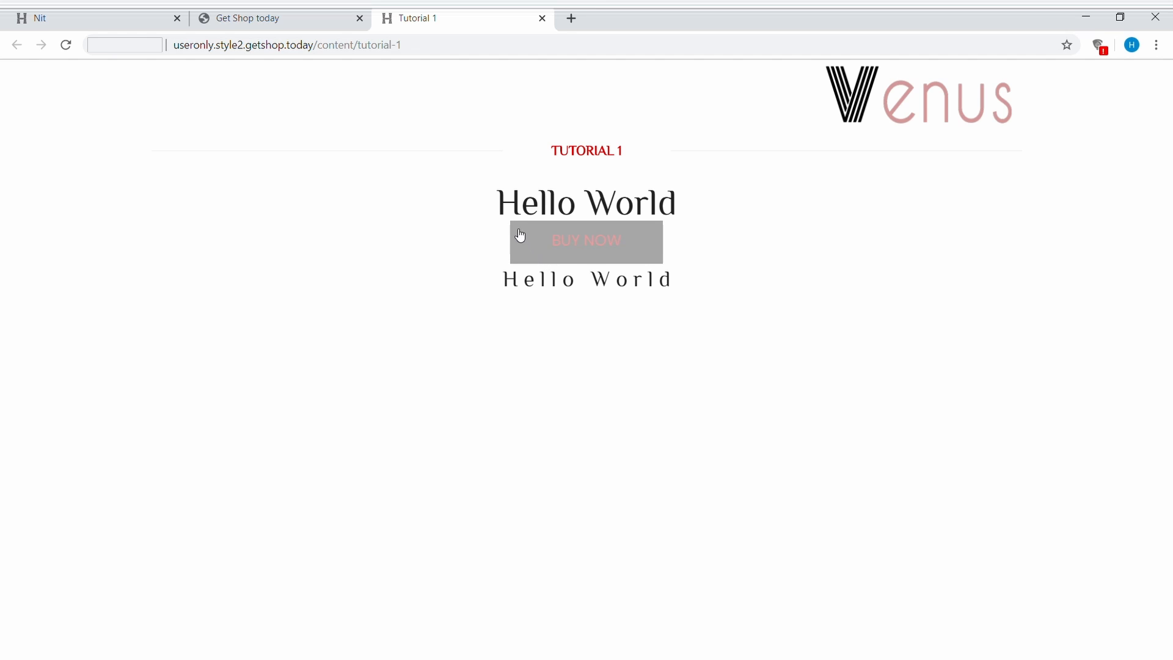
key("ctrl+shift+Tab")
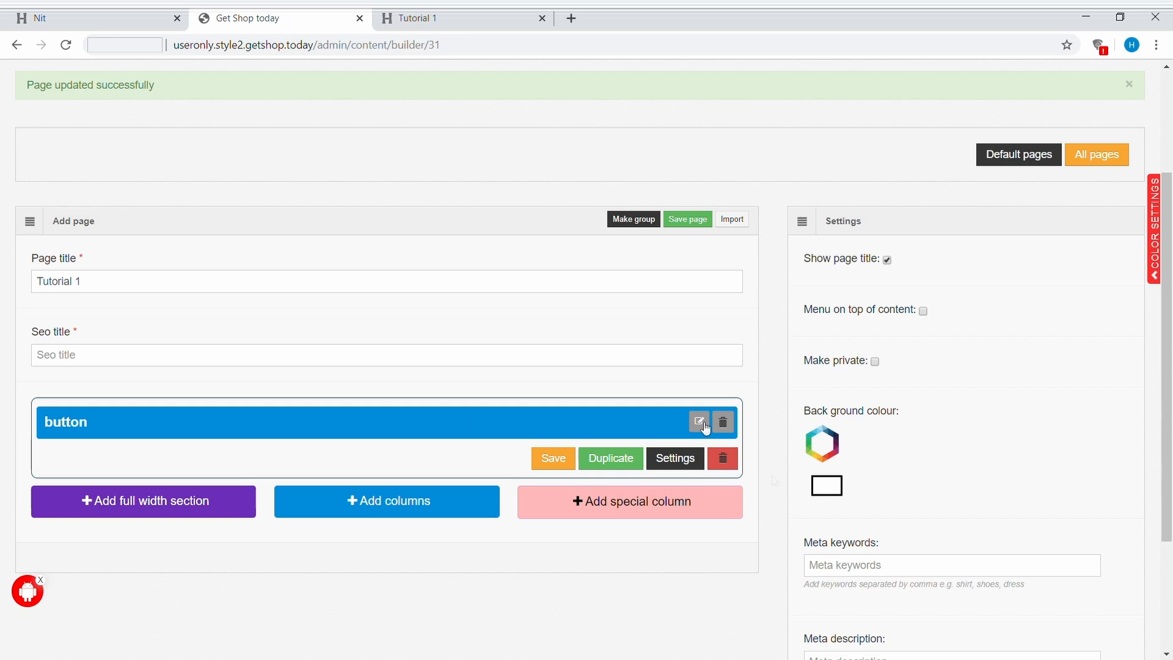
- Reopen the button module for editing and set its background opacity to 0
left_click(702, 424)
scroll(619, 427, "down", 5)
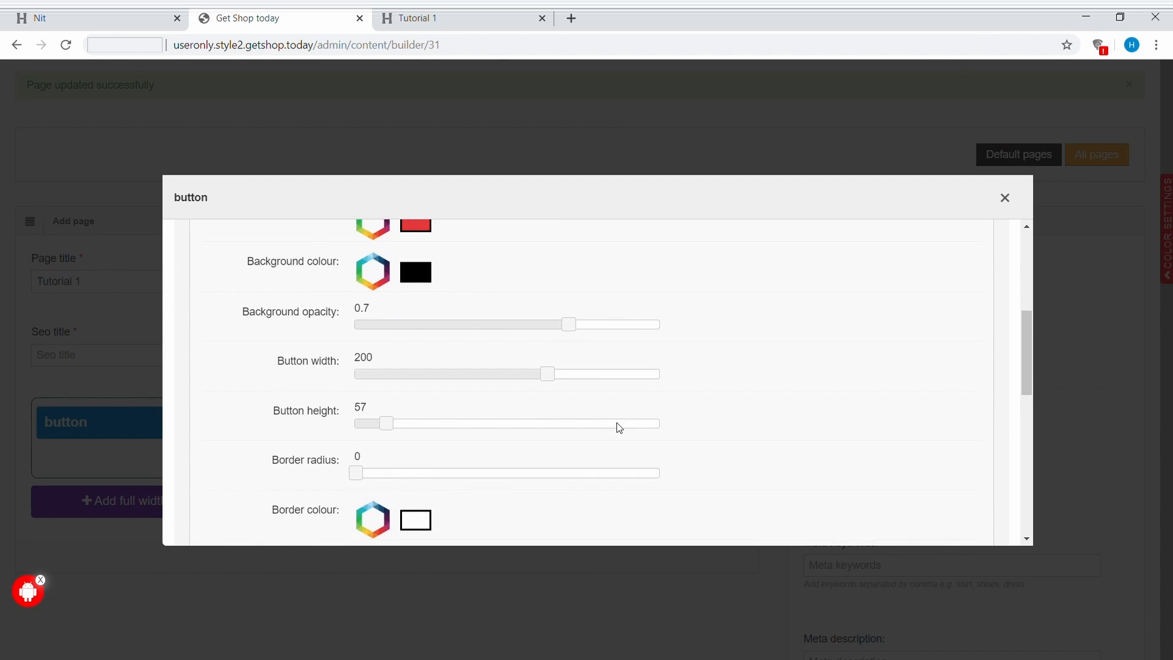
scroll(618, 424, "down", 1)
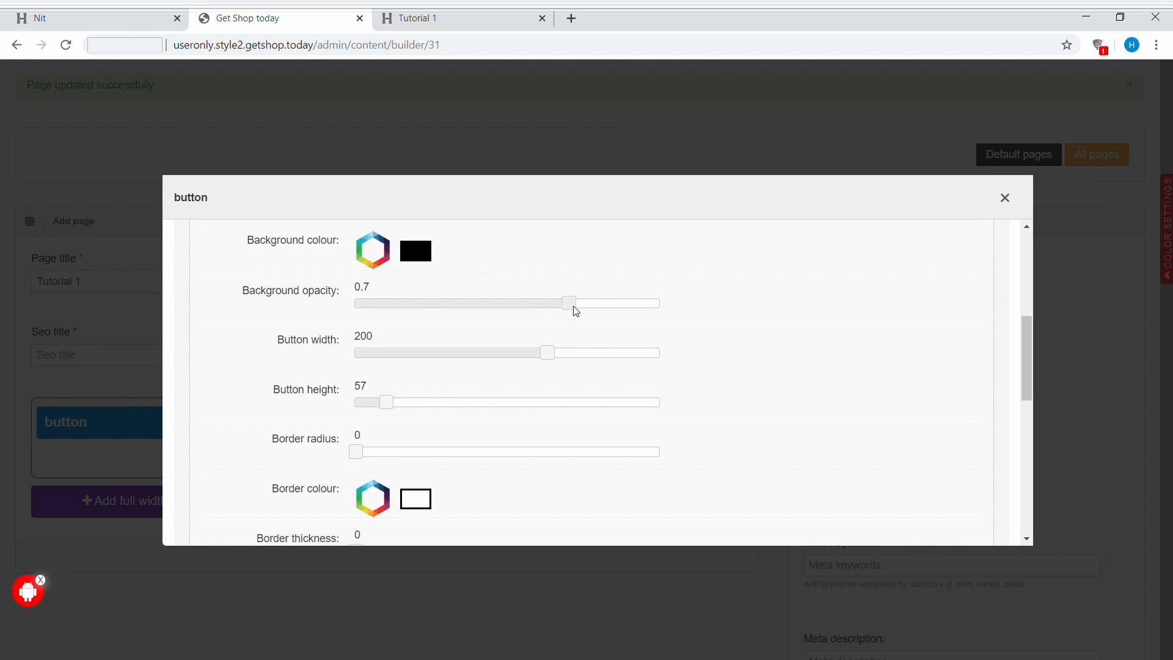
left_click_drag(573, 306, 357, 269)
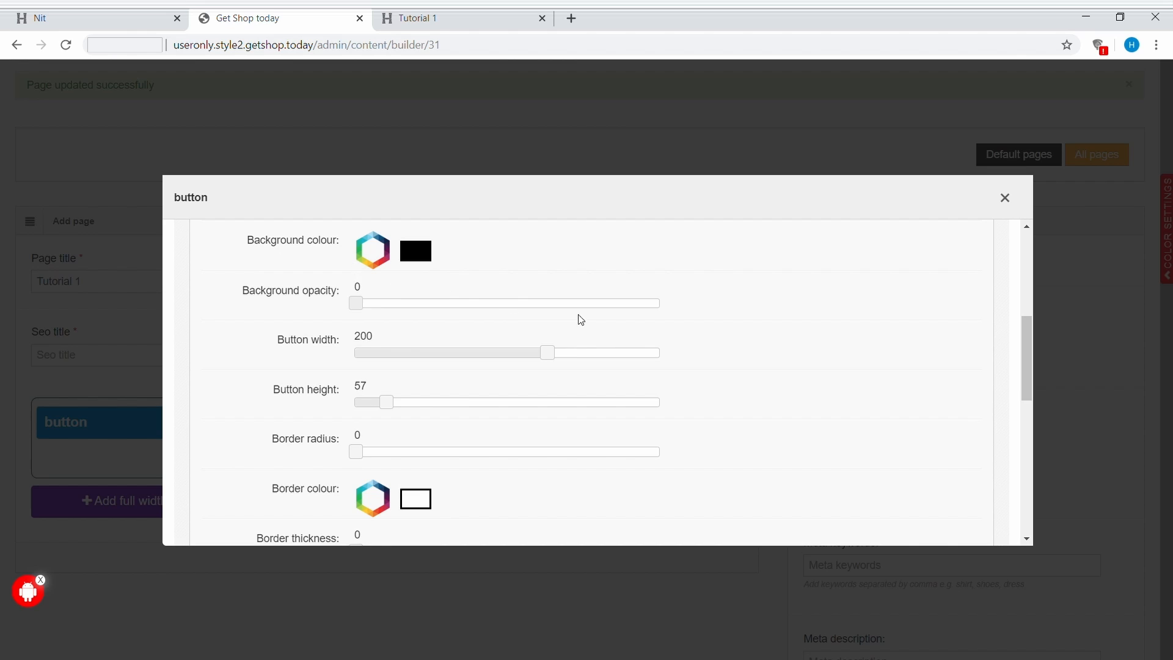
- Give the button a red border with a thickness of 1
scroll(686, 340, "down", 1)
left_click(384, 421)
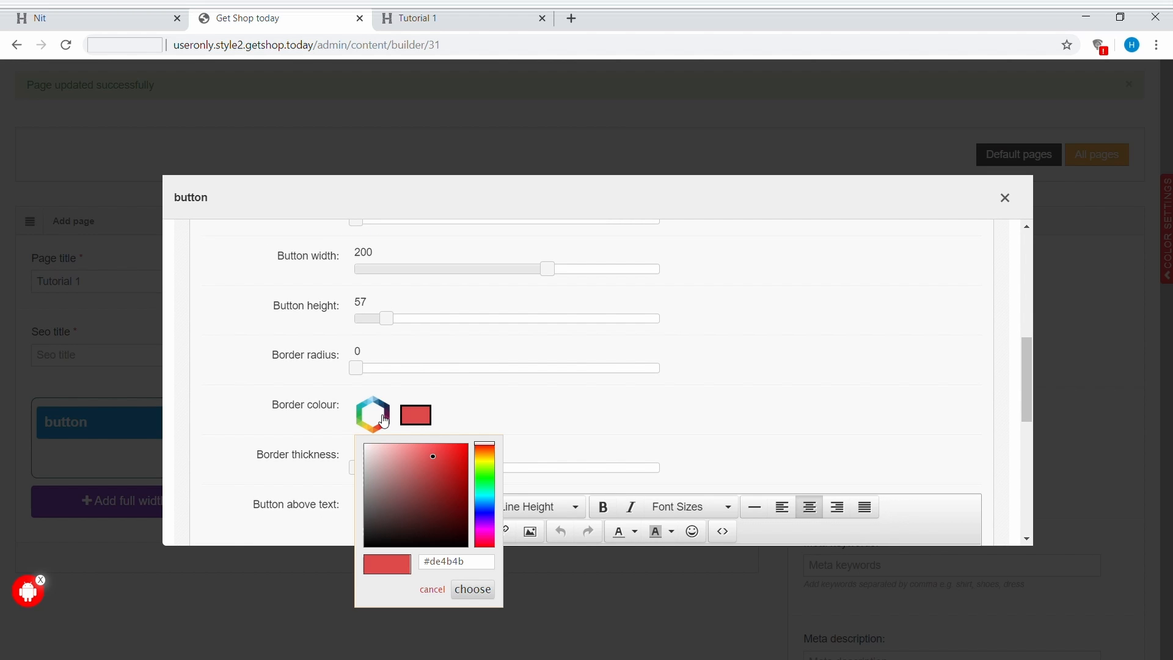
left_click(435, 455)
left_click(474, 591)
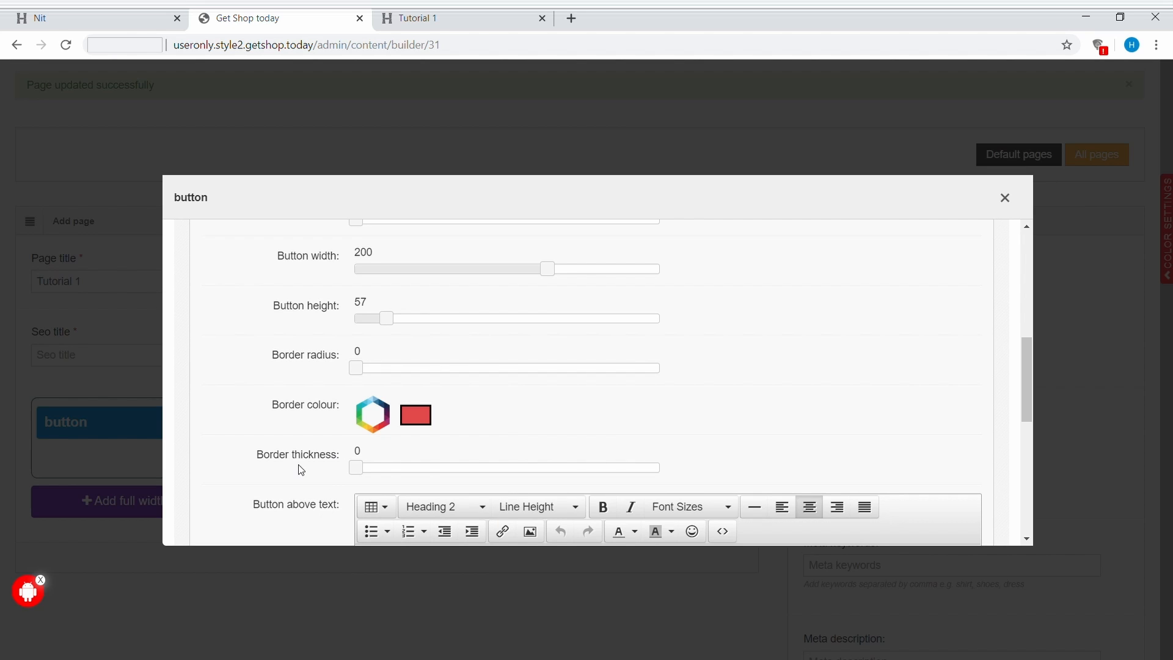
left_click(357, 471)
left_click_drag(359, 471, 434, 468)
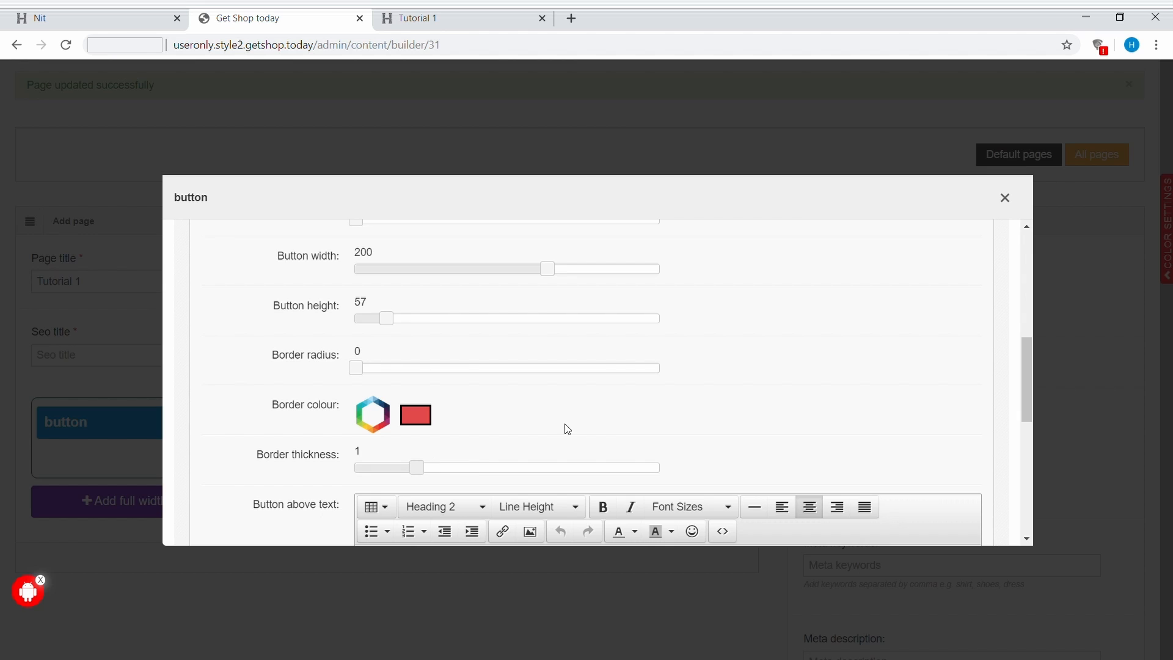
- Add blank lines after "Hello World" in the text above the button
scroll(581, 423, "down", 3)
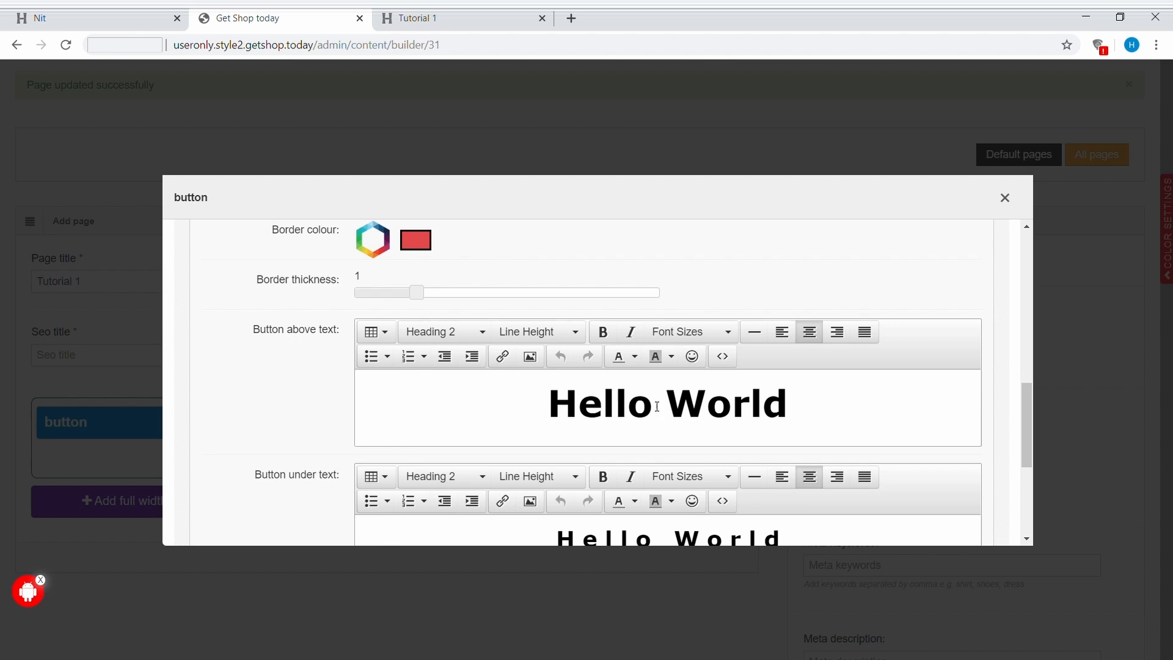
left_click(808, 404)
key("Return")
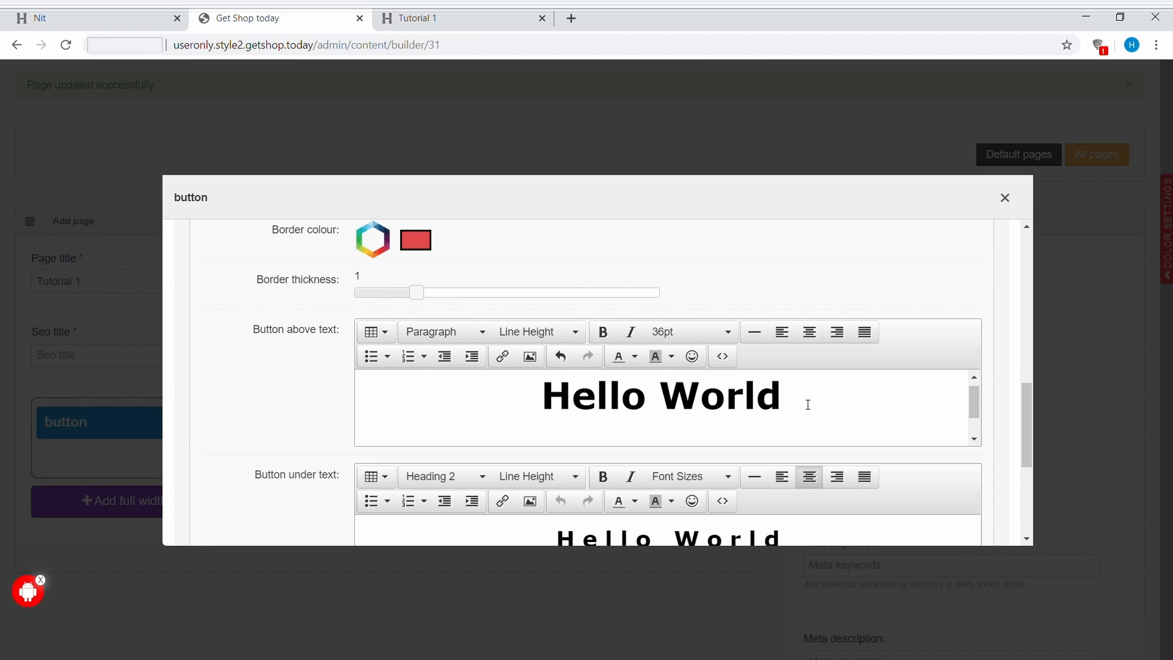
key("Return")
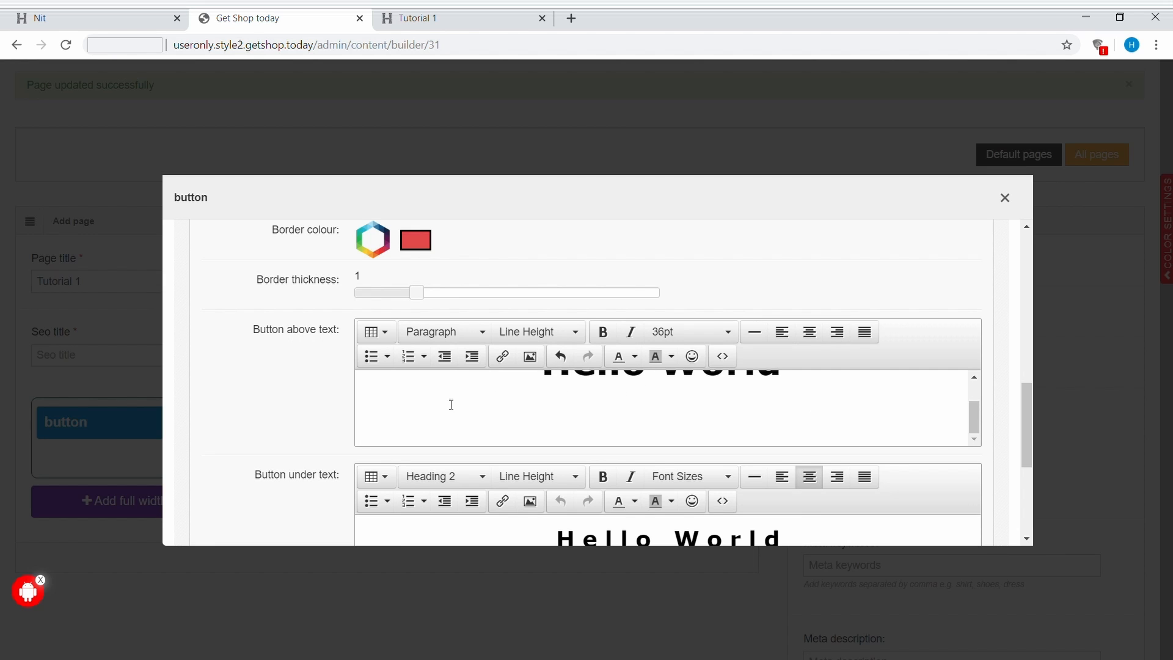
- Save the button module's changes and view the result on the published Tutorial 1 page
scroll(304, 432, "down", 4)
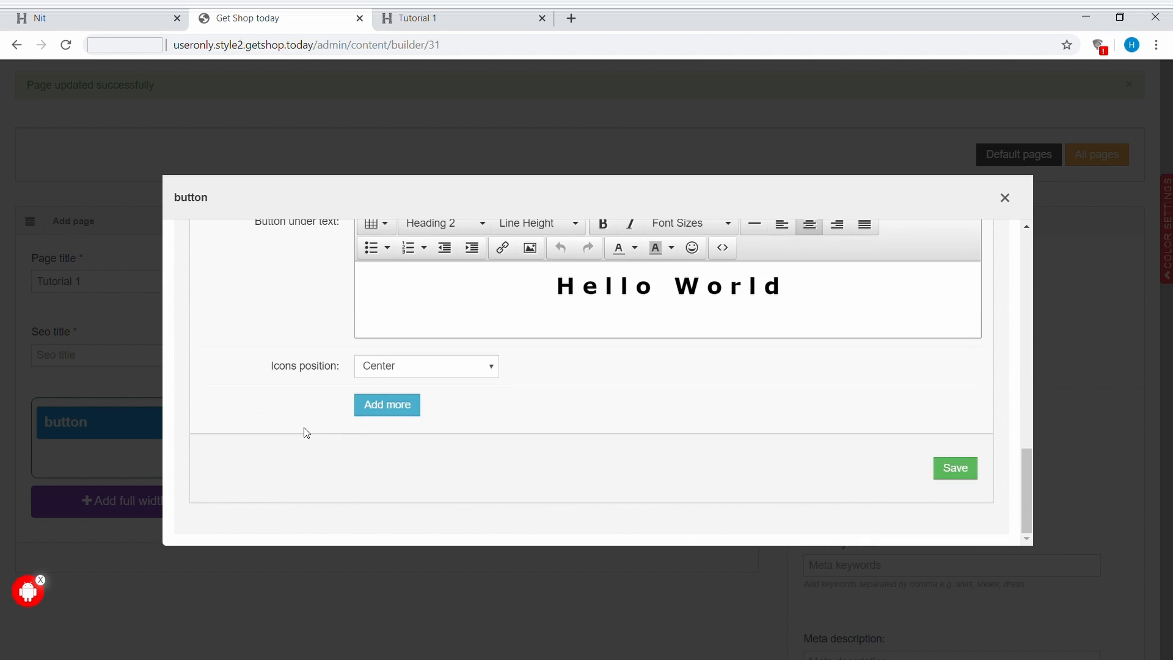
left_click(956, 476)
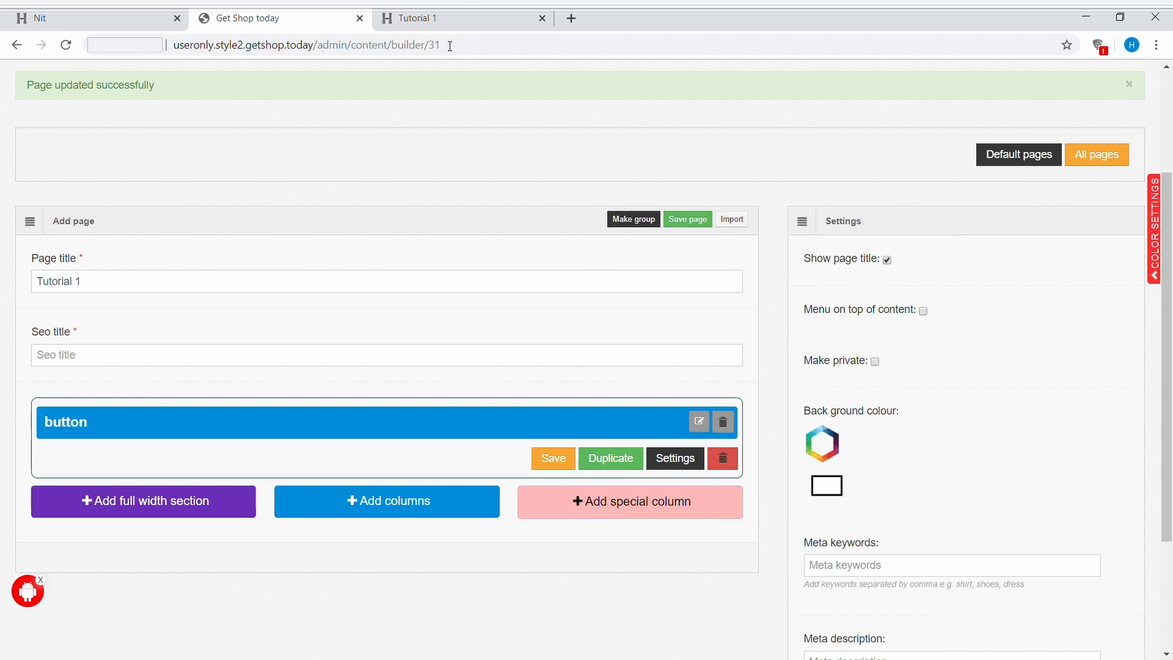
left_click(427, 18)
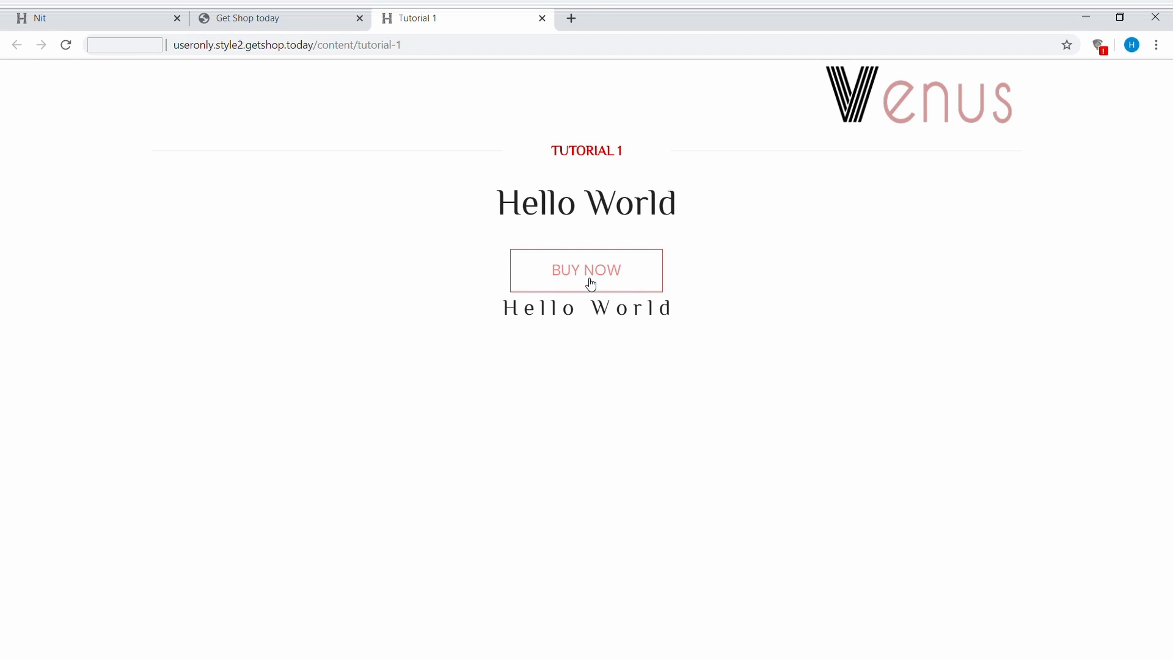